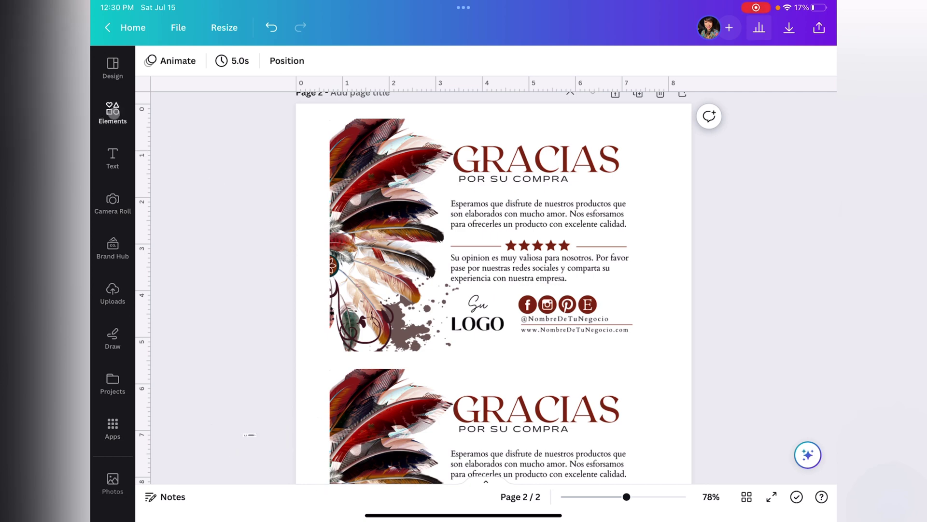
- Insert a plain straight line from Elements and stretch it across the full page width between the cards
left_click(112, 111)
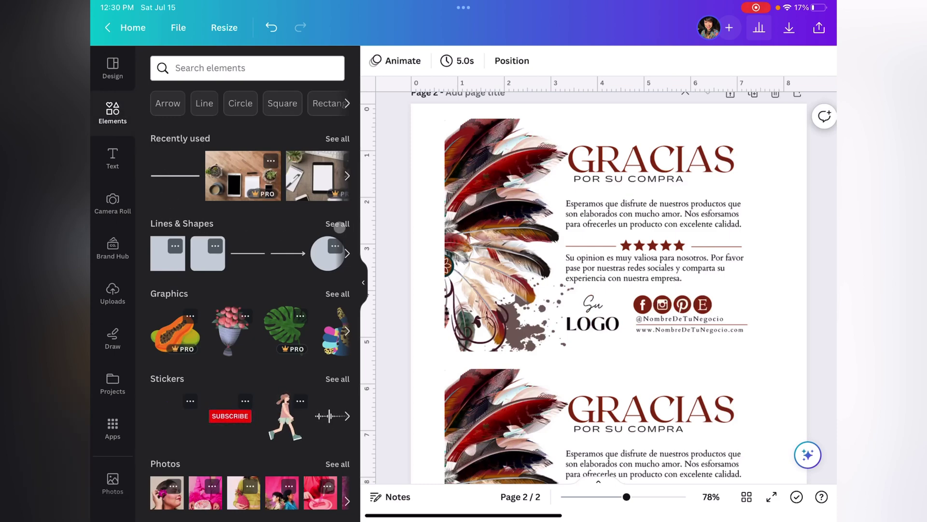
left_click(338, 224)
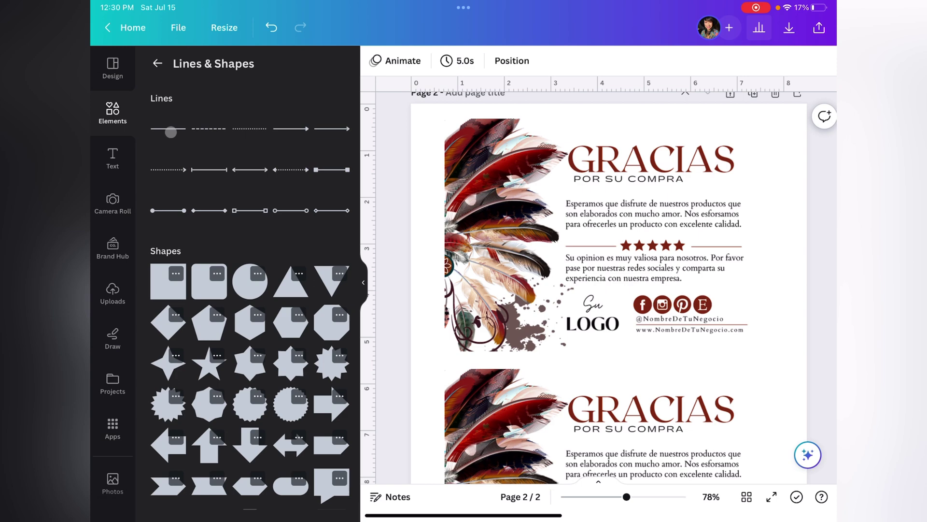
left_click(171, 130)
left_click_drag(440, 360, 284, 362)
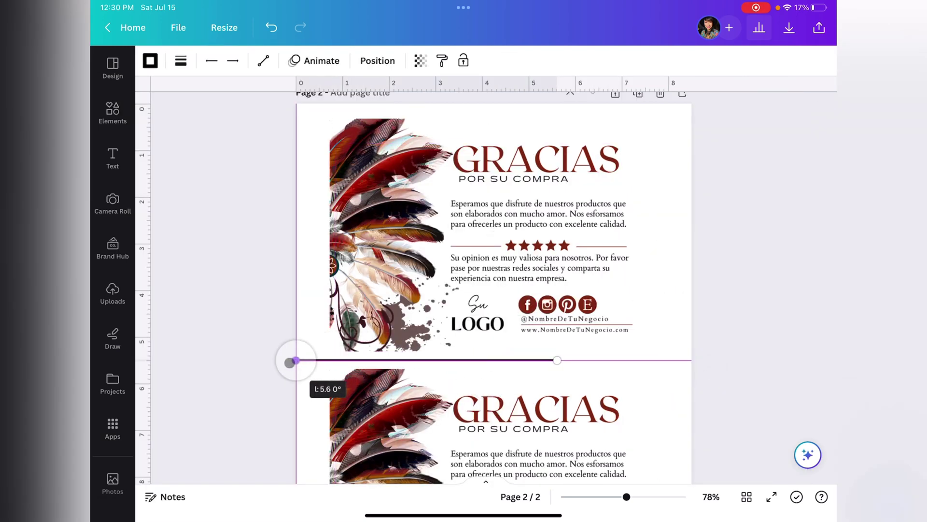
left_click_drag(557, 360, 725, 360)
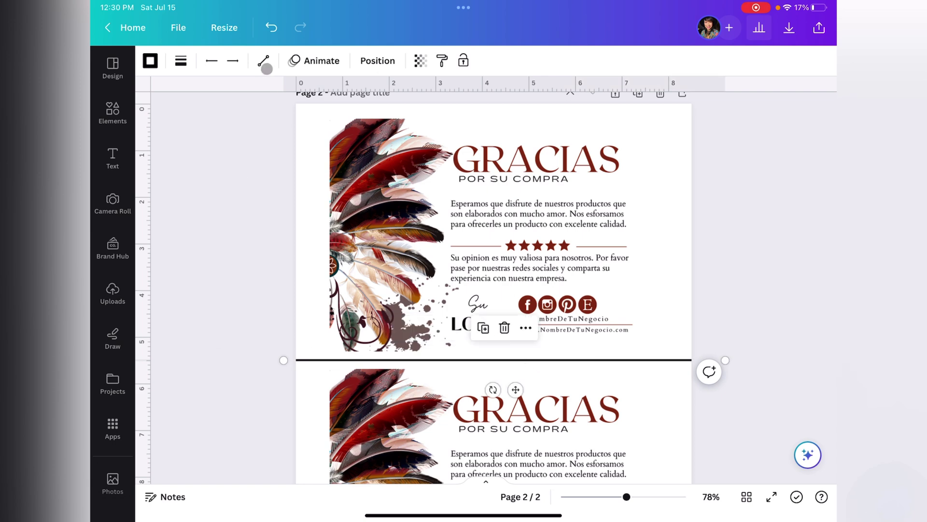
- Give the divider a dashed pattern and reduce its line weight from 4 to 3
left_click(182, 60)
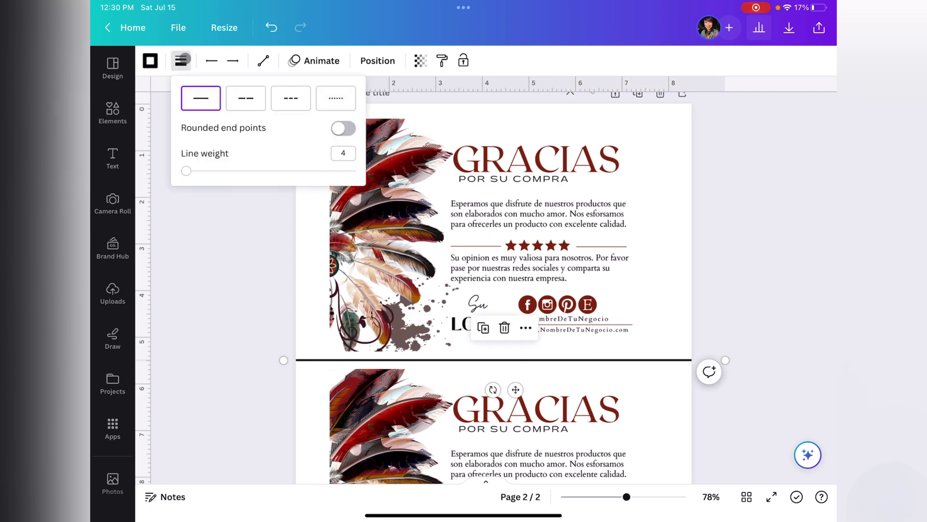
left_click(249, 94)
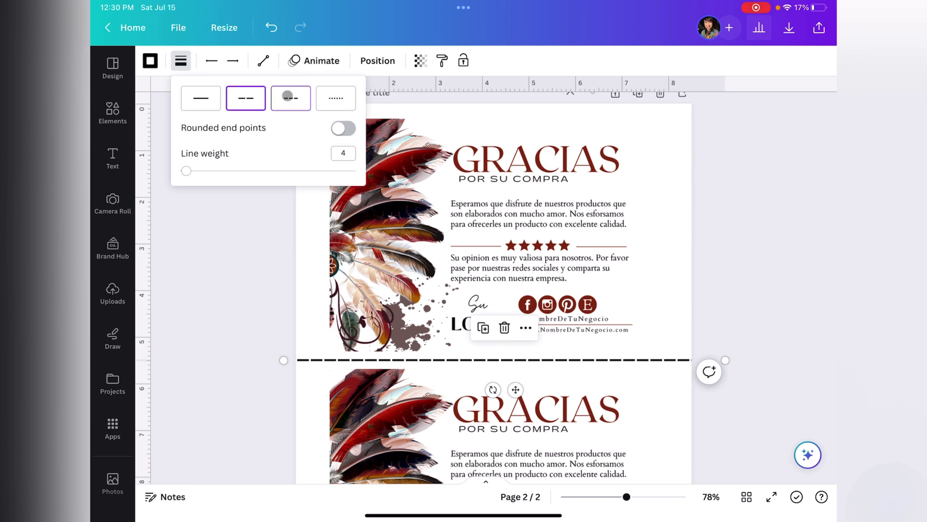
left_click(290, 97)
left_click(334, 97)
left_click(246, 97)
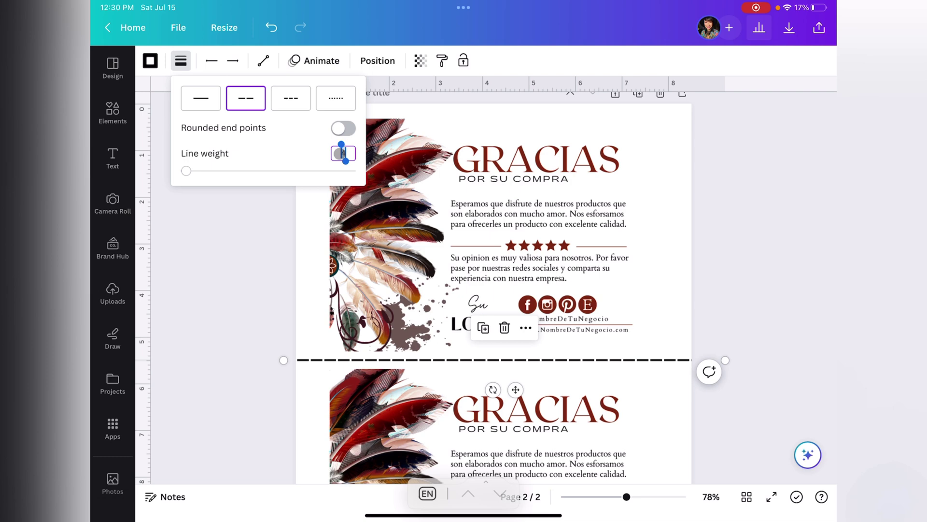
left_click_drag(188, 170, 185, 170)
left_click(575, 360)
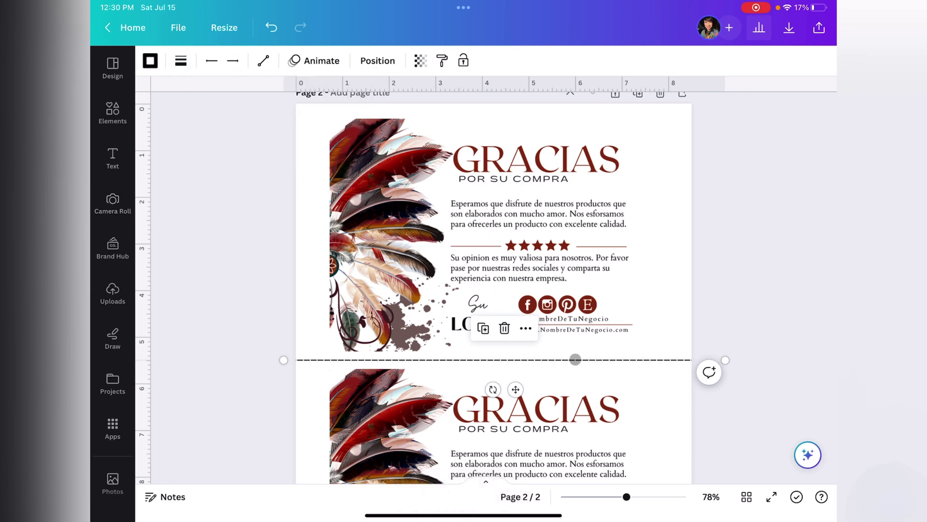
- Place a copy of the dashed line at the page top and nudge the middle line to the first card's edge
left_click(484, 329)
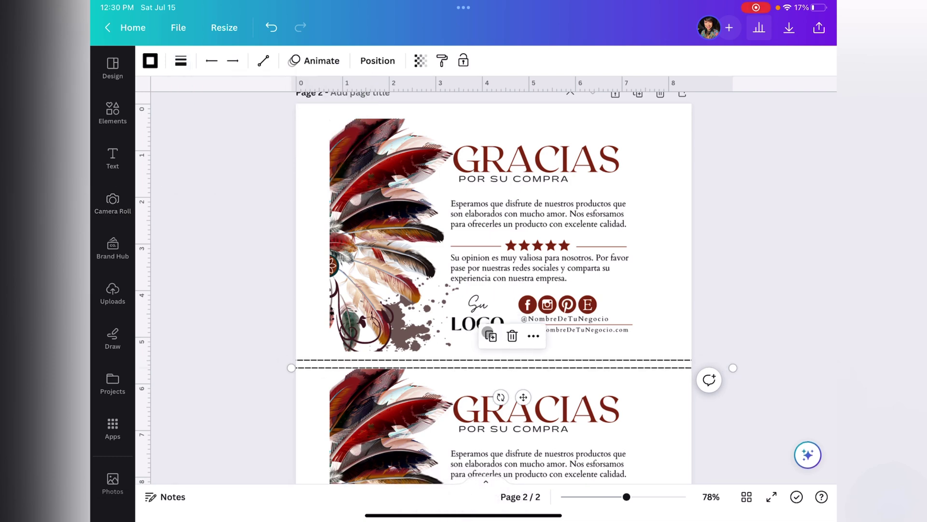
left_click_drag(523, 397, 511, 148)
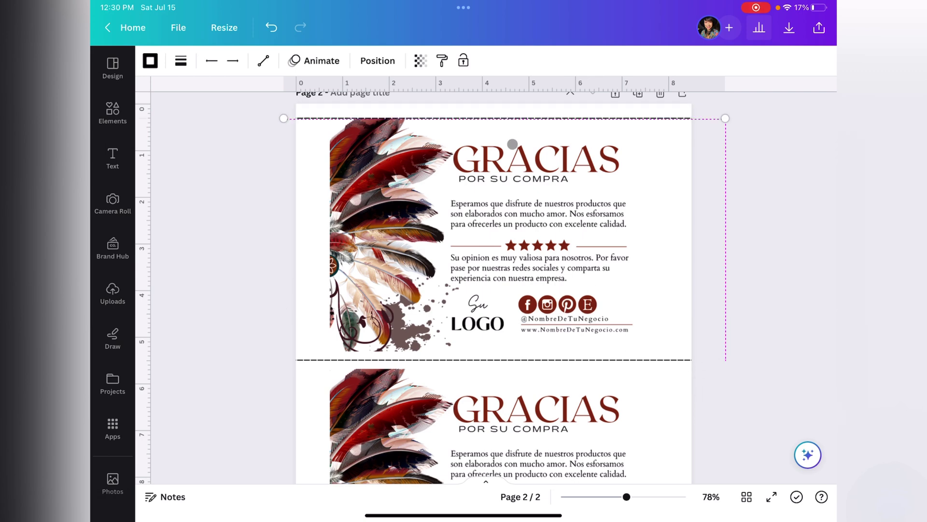
left_click(312, 358)
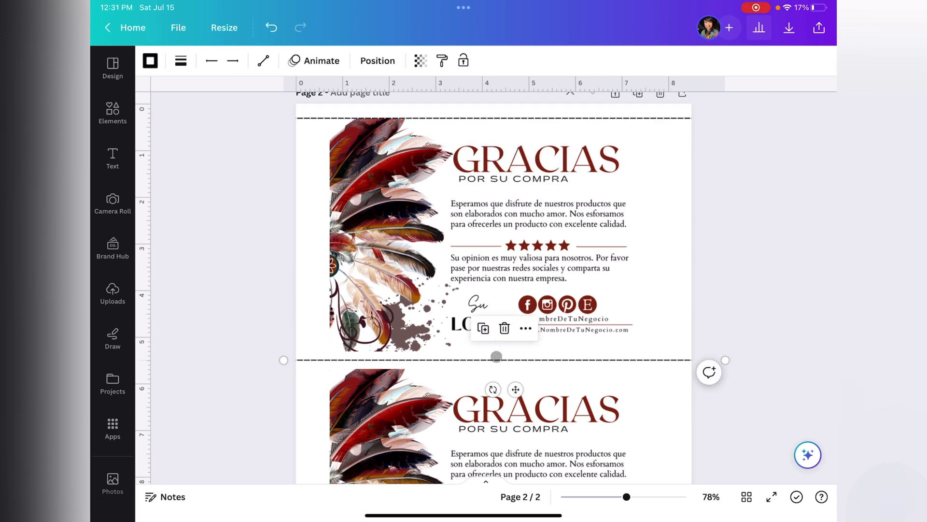
left_click_drag(515, 389, 515, 382)
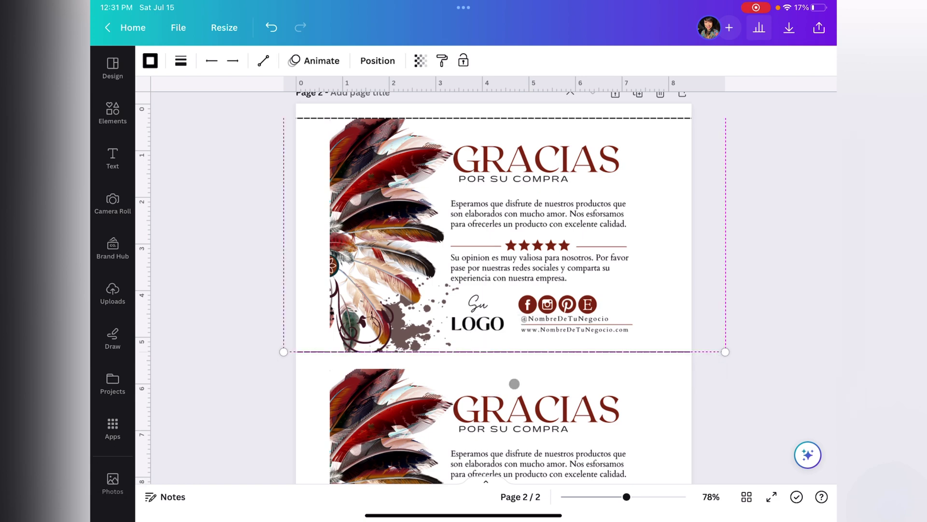
- Add further dashed copies beside the middle line and along the second card's bottom edge
left_click(489, 327)
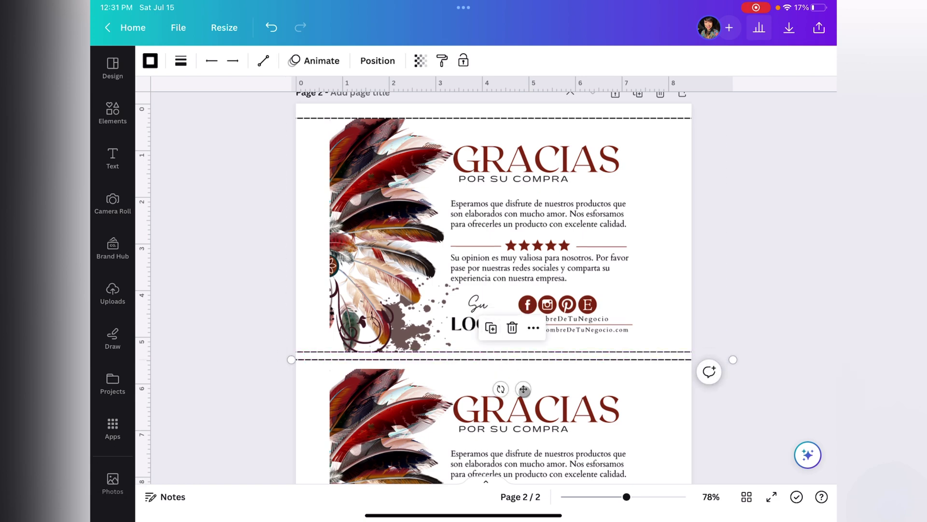
scroll(527, 400, "down", 5)
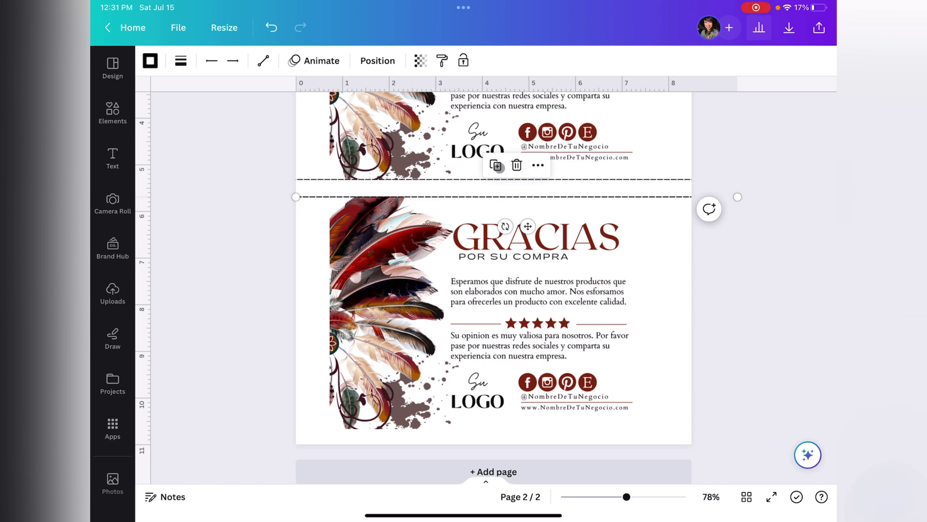
left_click(497, 166)
left_click_drag(540, 246, 522, 446)
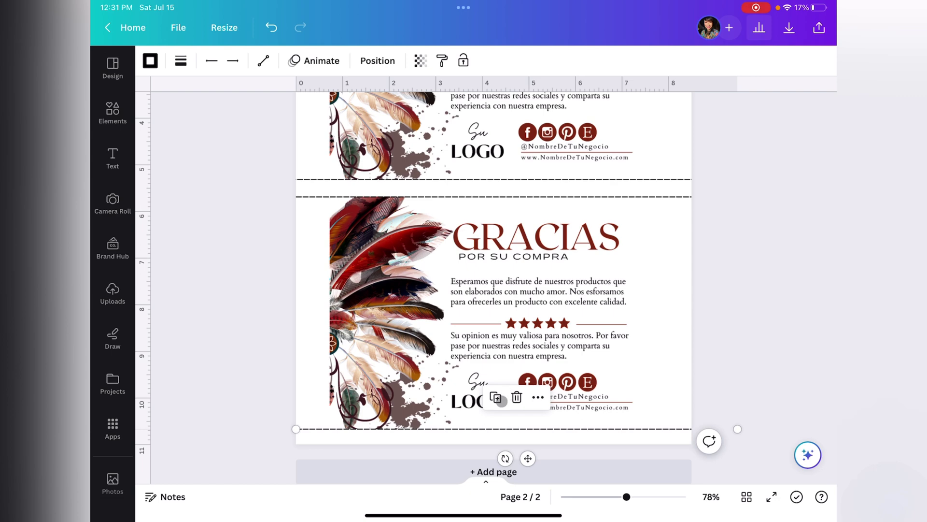
mouse_move(494, 403)
left_mouse_down()
mouse_move(520, 458)
mouse_move(570, 447)
left_mouse_up()
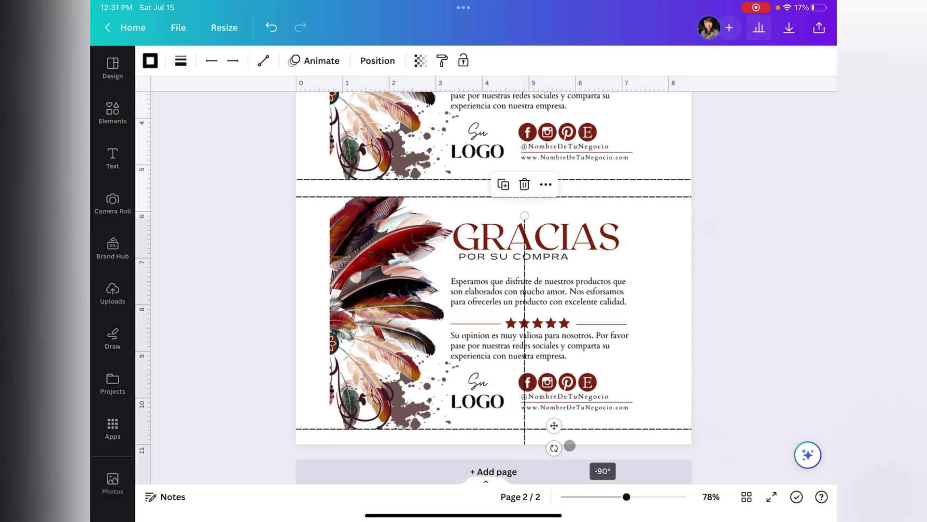
- Rotate a dashed line vertical along the cards' left side and place a copy at the right edge
mouse_move(528, 327)
left_mouse_down()
mouse_move(497, 251)
mouse_move(355, 221)
left_mouse_up()
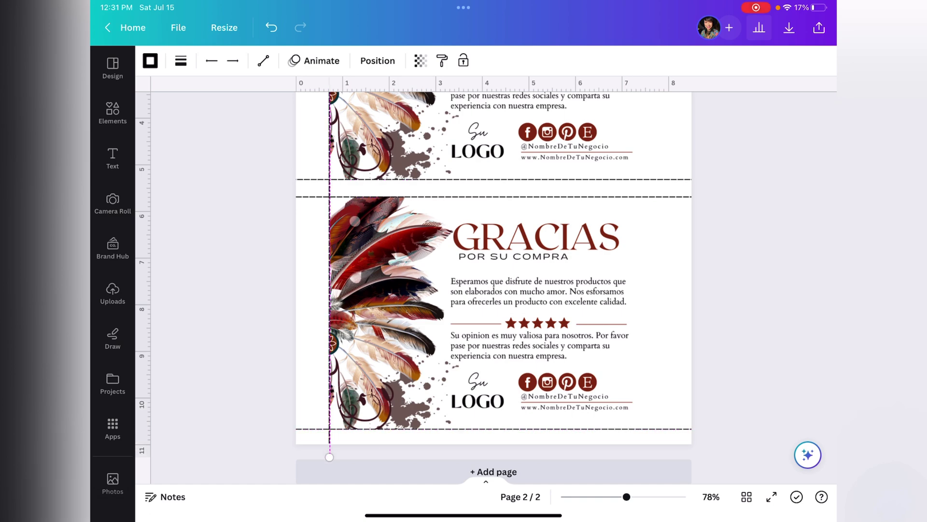
scroll(493, 290, "up", 5)
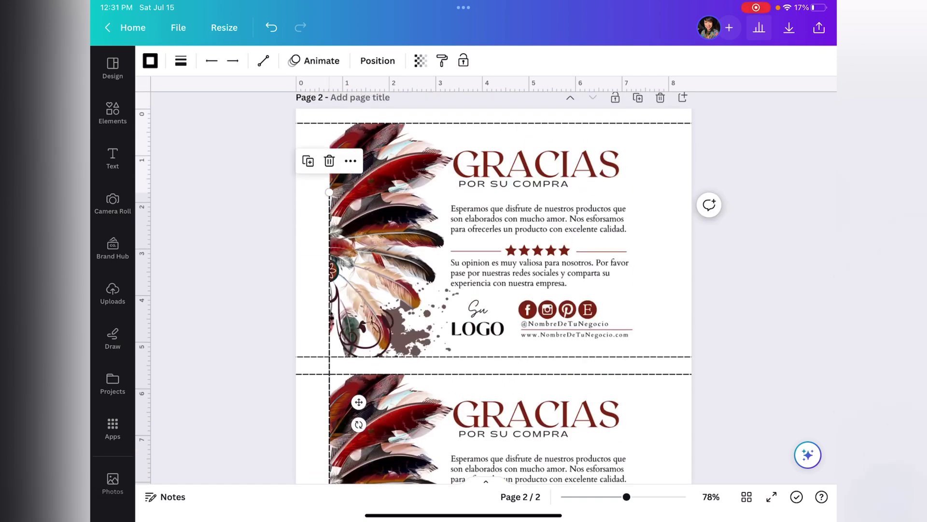
left_click_drag(330, 192, 327, 69)
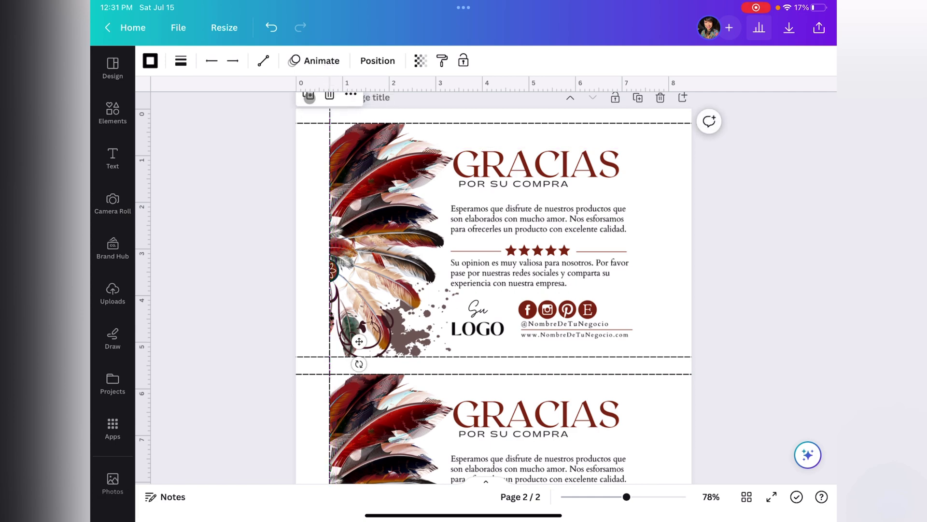
left_click(310, 96)
left_click_drag(367, 348, 703, 345)
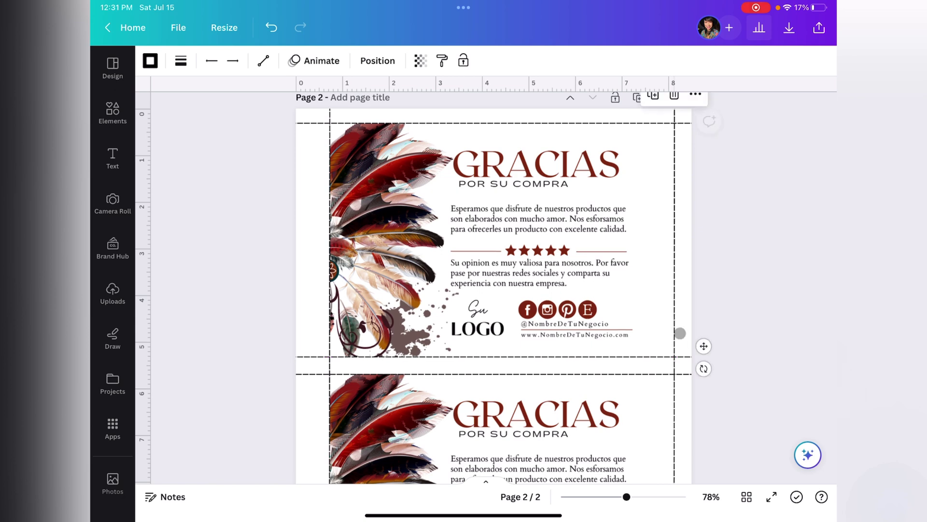
- Align the right vertical cut line precisely onto the card edge, then deselect
left_click(621, 295)
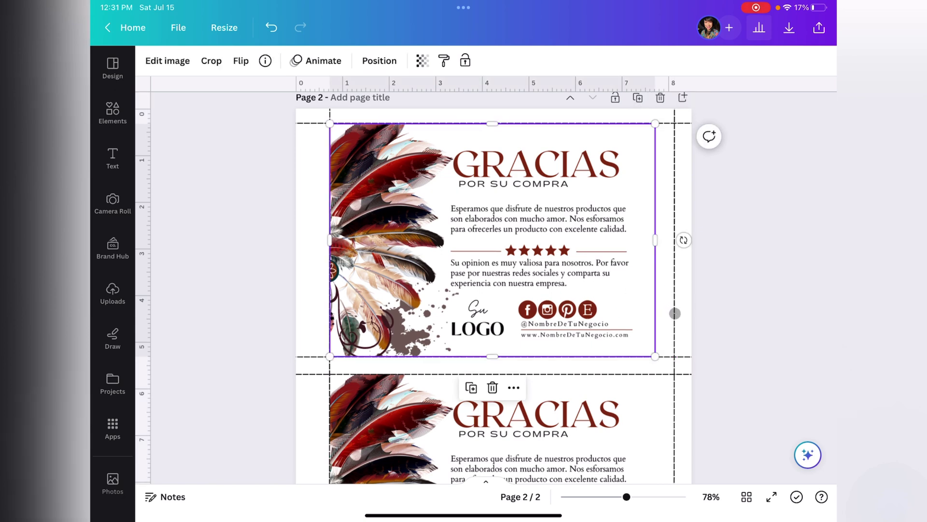
left_click_drag(675, 313, 657, 313)
left_click(612, 280)
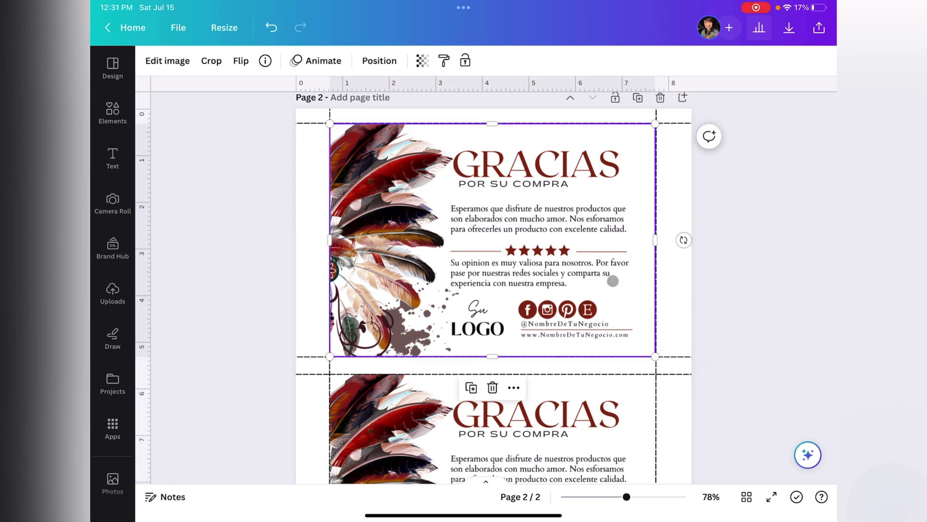
left_click(748, 319)
scroll(749, 319, "up", 5)
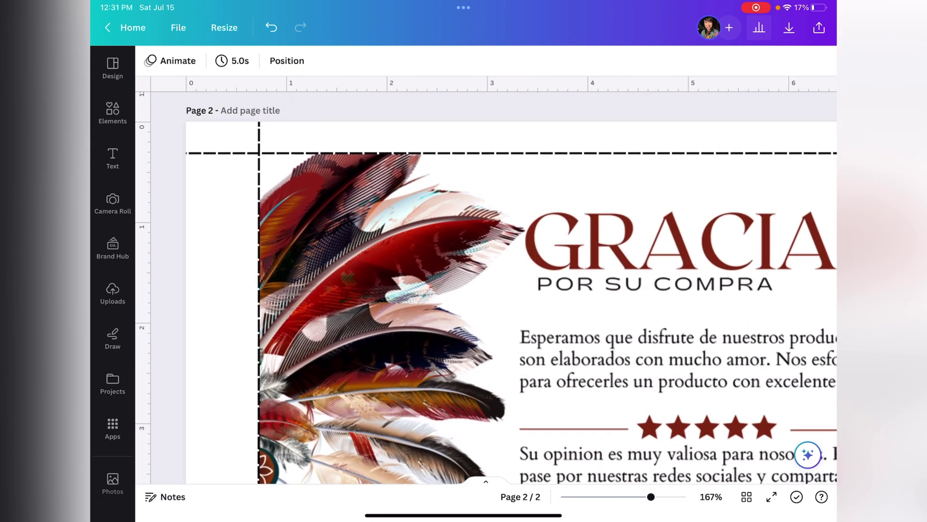
scroll(748, 319, "up", 1)
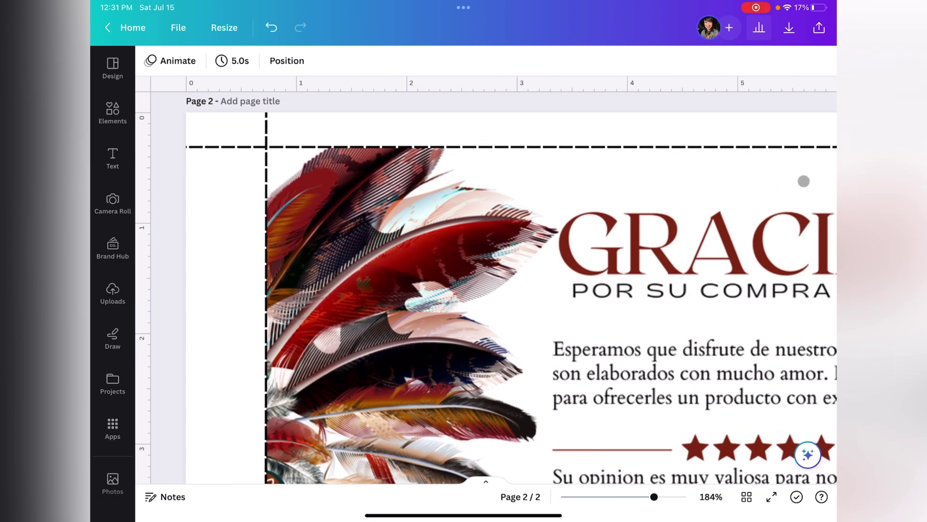
left_click(401, 245)
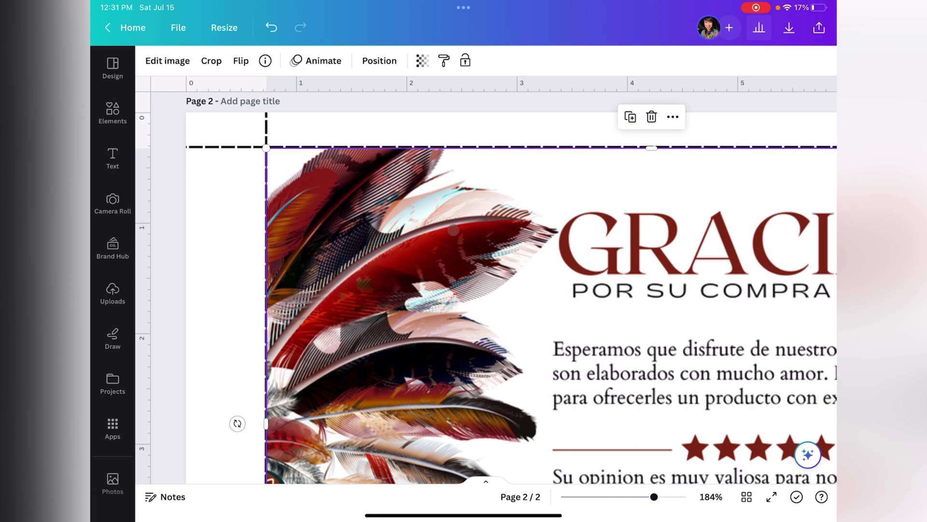
scroll(453, 230, "right", 5)
scroll(452, 230, "right", 4)
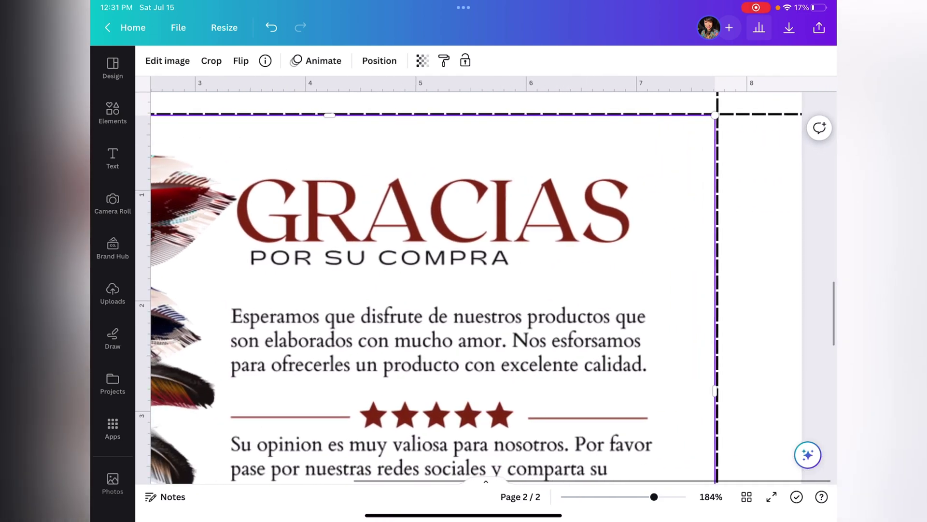
scroll(453, 230, "down", 5)
scroll(465, 290, "down", 2)
scroll(758, 374, "down", 5)
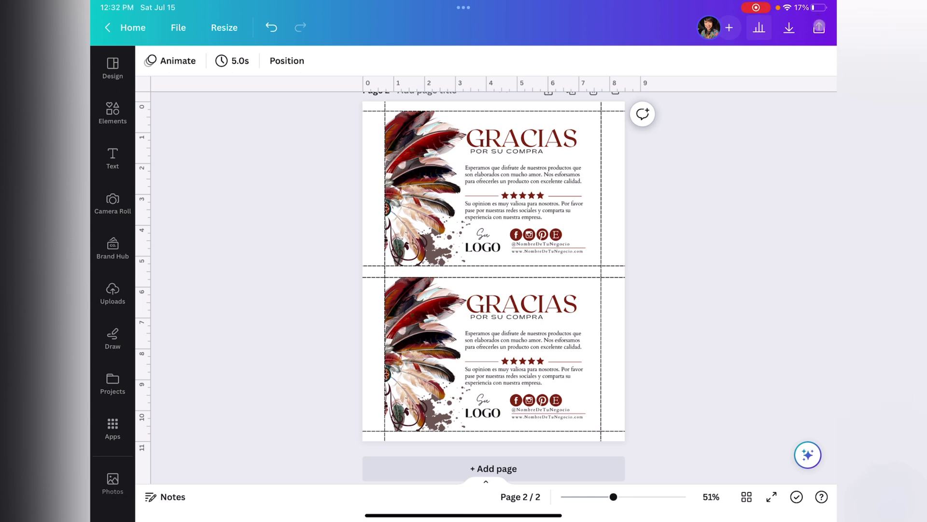
- Start a download with the file type set to PDF Print
left_click(819, 28)
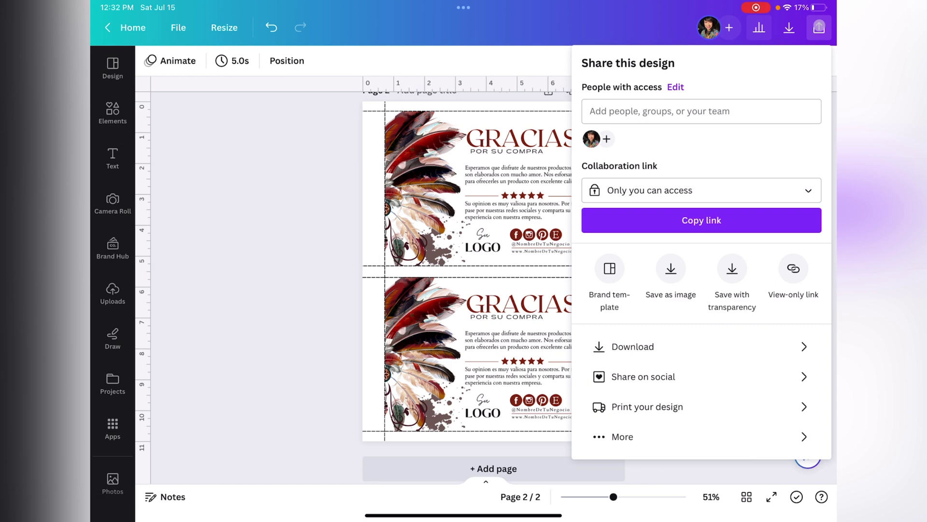
left_click(643, 348)
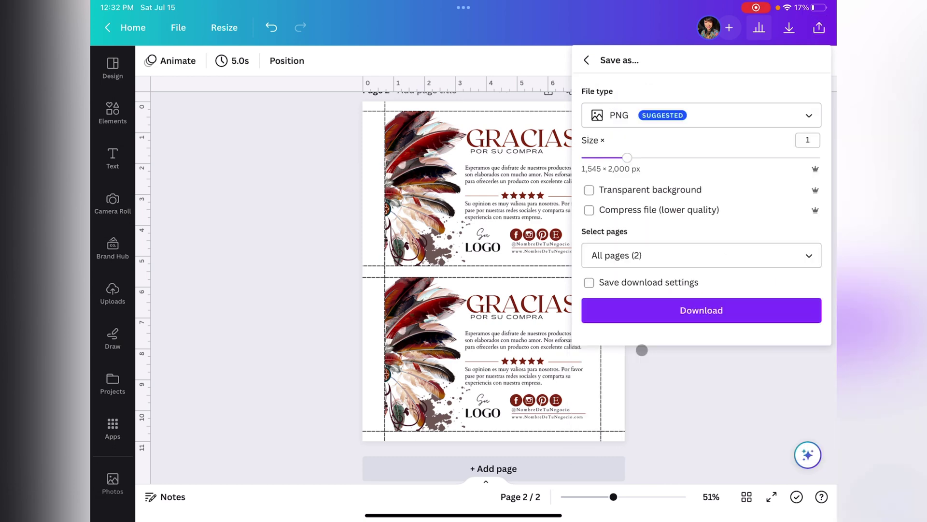
left_click(788, 106)
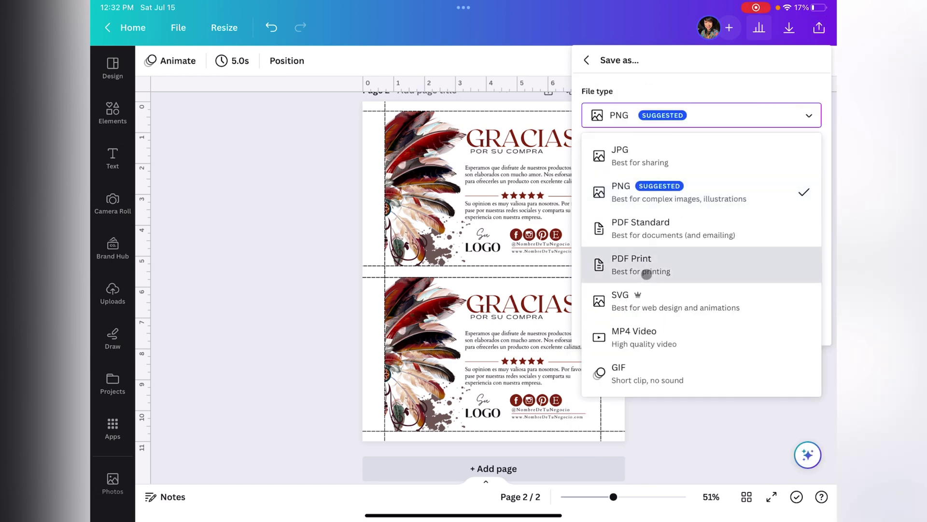
left_click(646, 275)
- Limit the export to Page 2 only and download the PDF
left_click(804, 224)
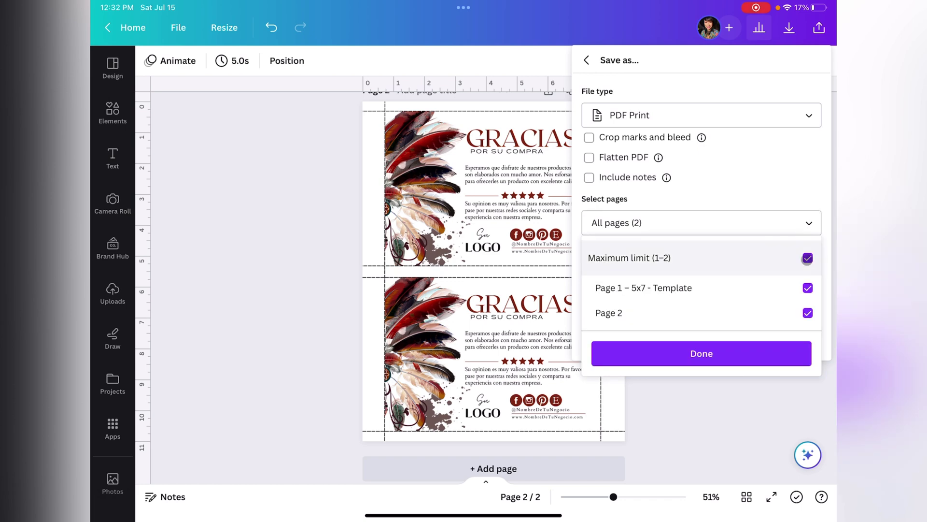
left_click(808, 258)
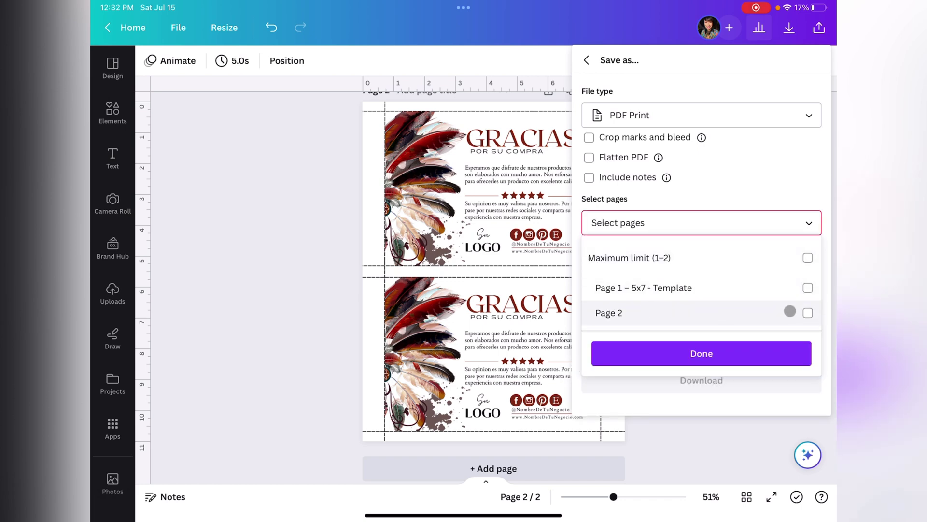
left_click(807, 313)
left_click(706, 353)
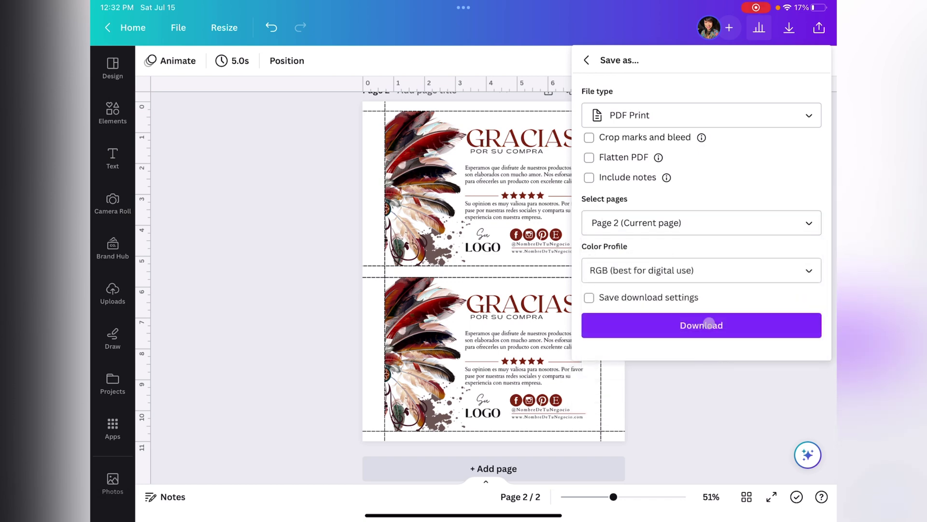
left_click(709, 324)
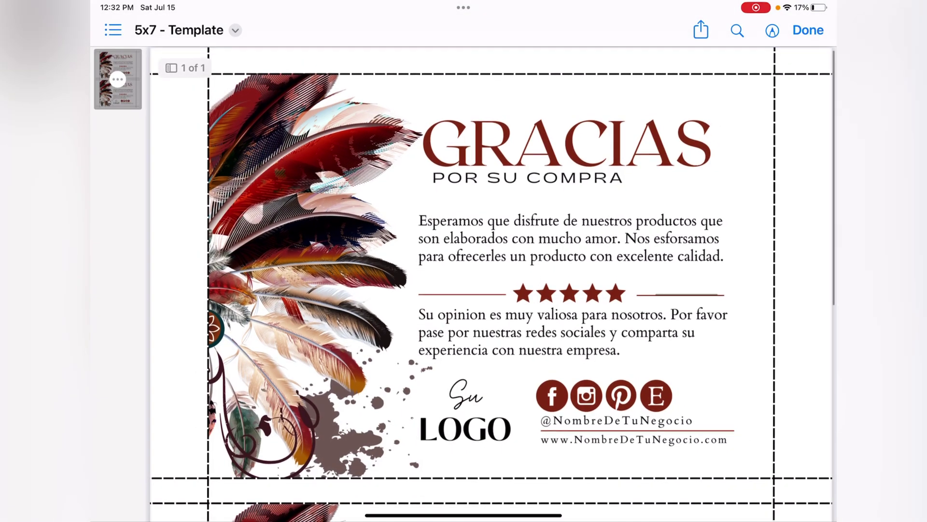
scroll(492, 276, "down", 5)
scroll(492, 276, "down", 1)
scroll(492, 276, "up", 2)
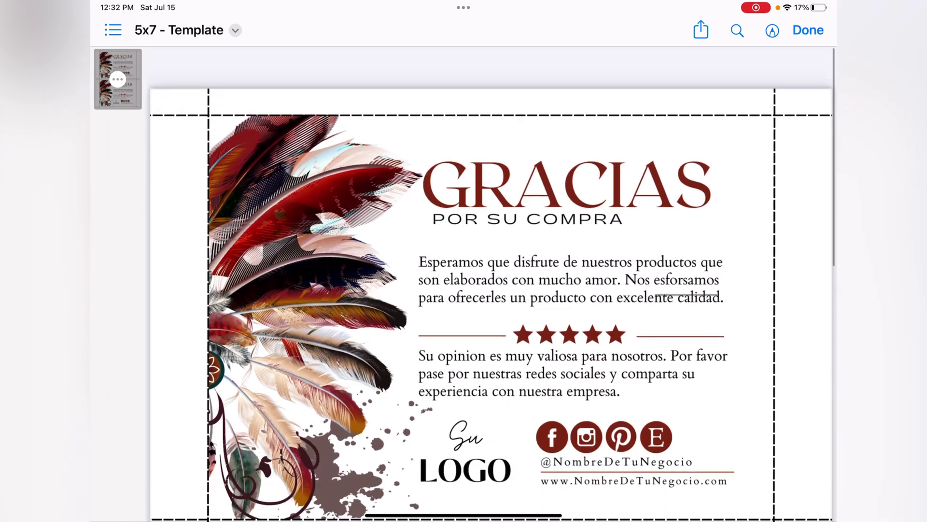
scroll(491, 275, "down", 1)
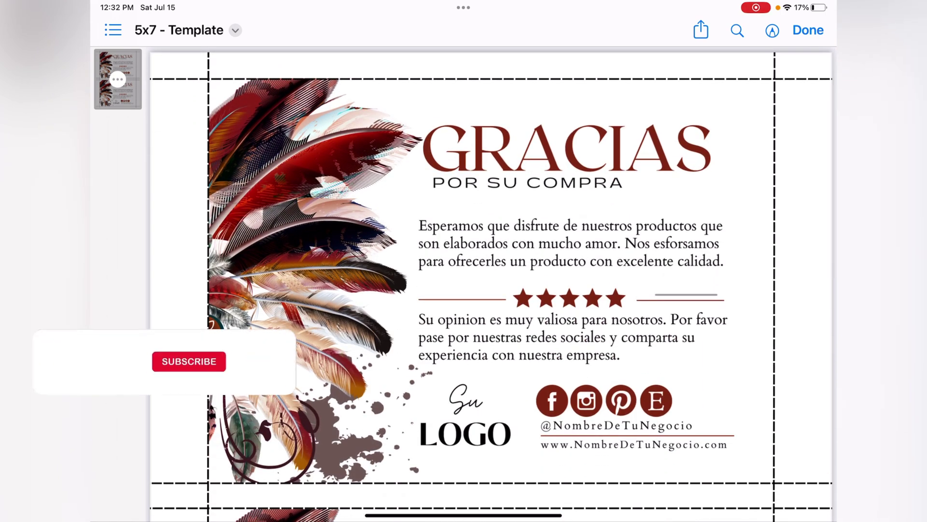